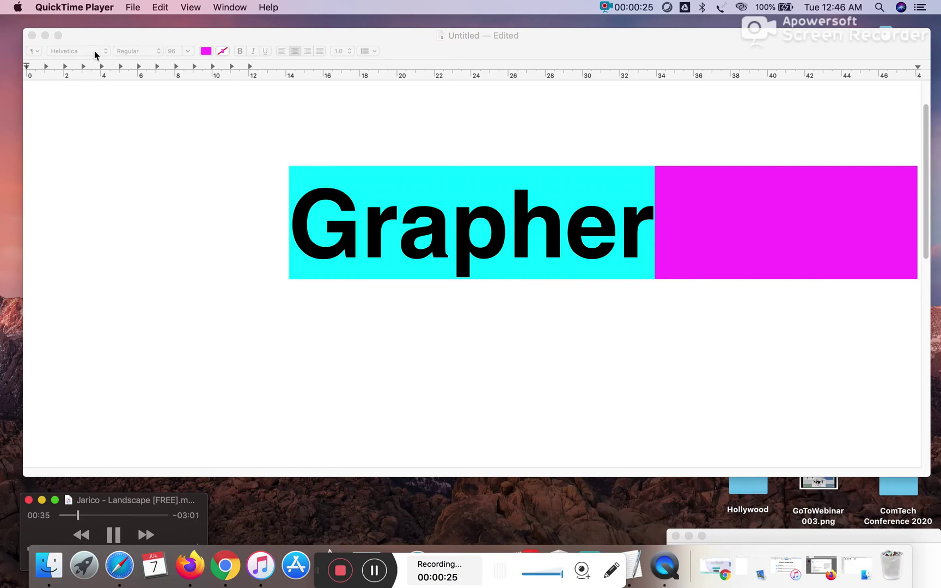
- Minimise the TextEdit 'Grapher' title document to reveal the desktop
left_click(44, 36)
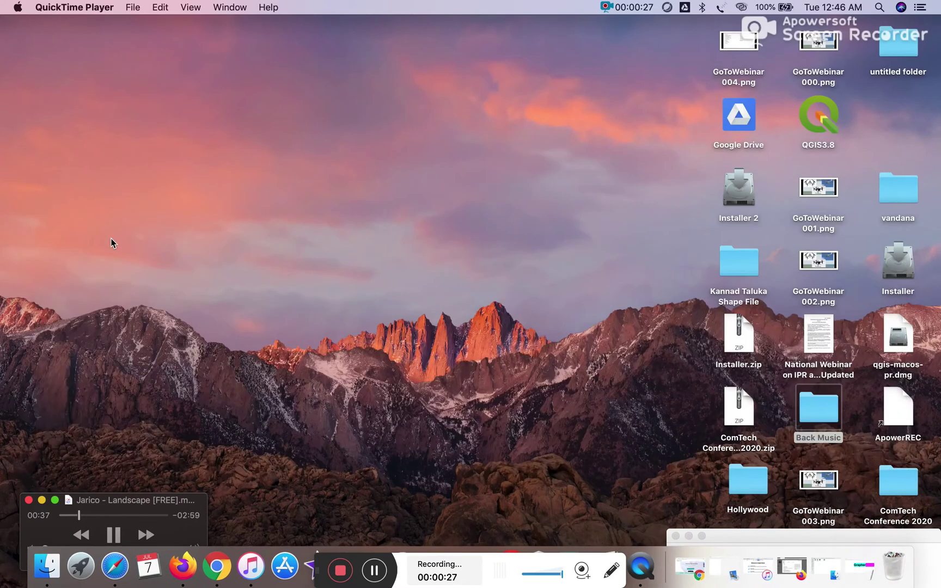
- Launch Grapher from the Other folder in Launchpad
left_click(82, 568)
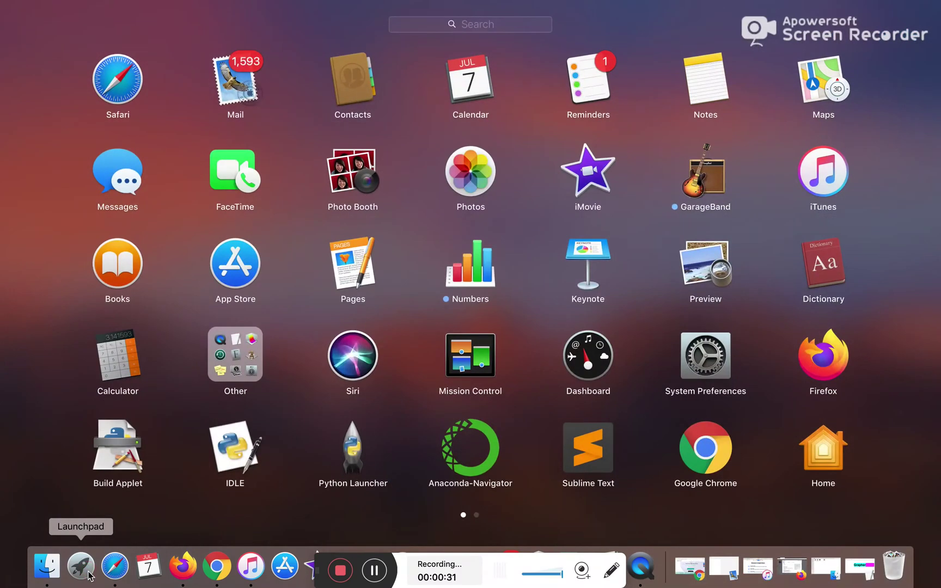
left_click(250, 375)
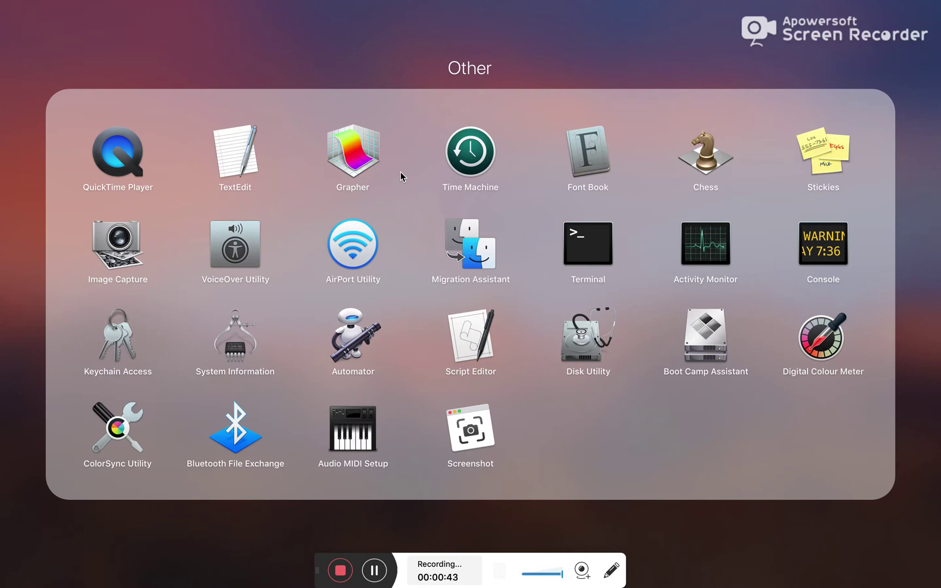
left_click(370, 164)
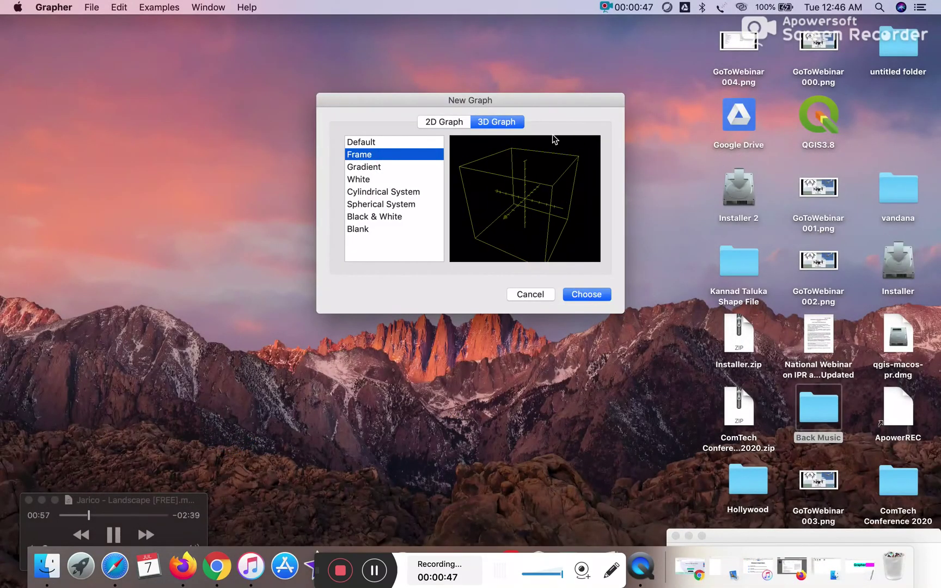
- Browse the 2D and 3D templates, then create a 3D graph from the Frame template
left_click(444, 121)
left_click(493, 121)
left_click(454, 124)
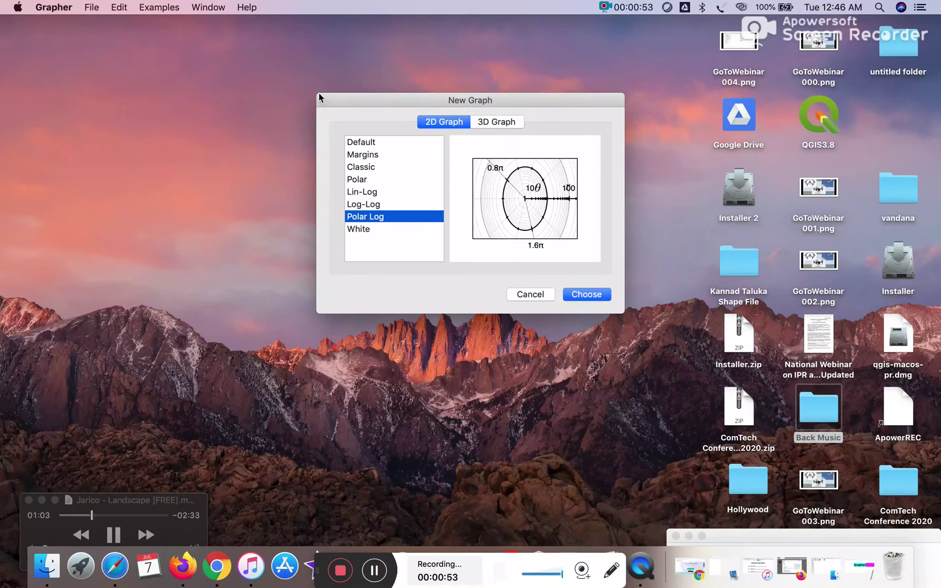
left_click(335, 98)
left_click(497, 122)
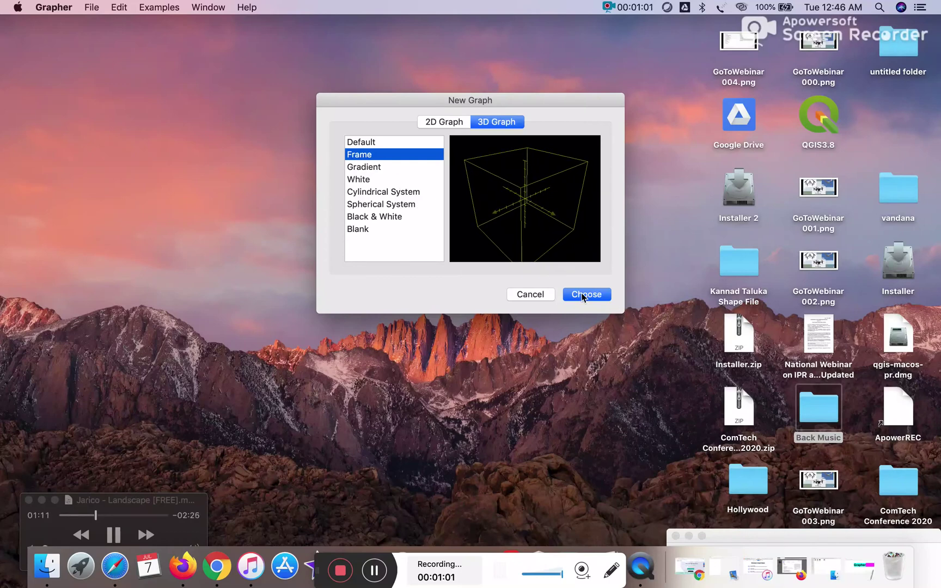
left_click(586, 294)
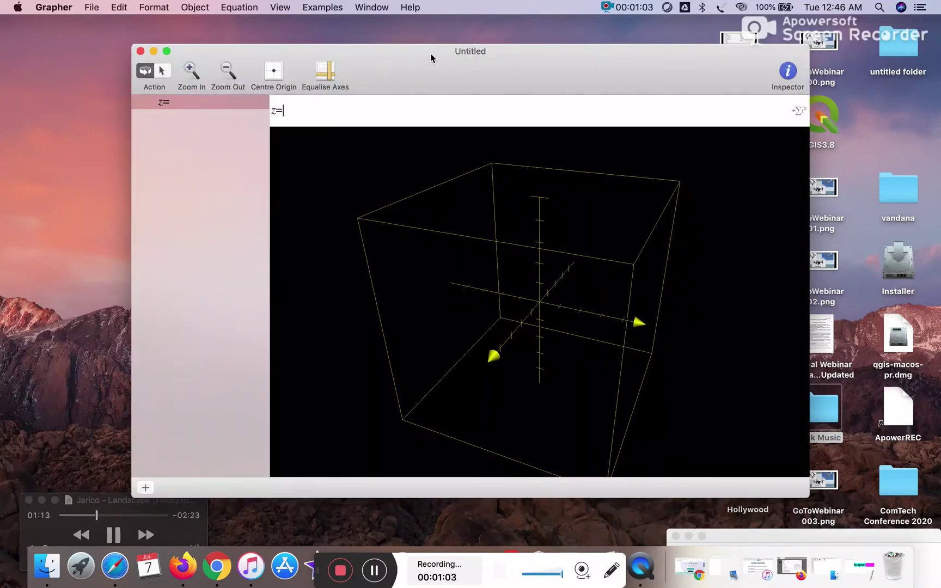
- Enlarge the Grapher window up-left and down-right to fill most of the screen
left_click_drag(129, 47, 42, 15)
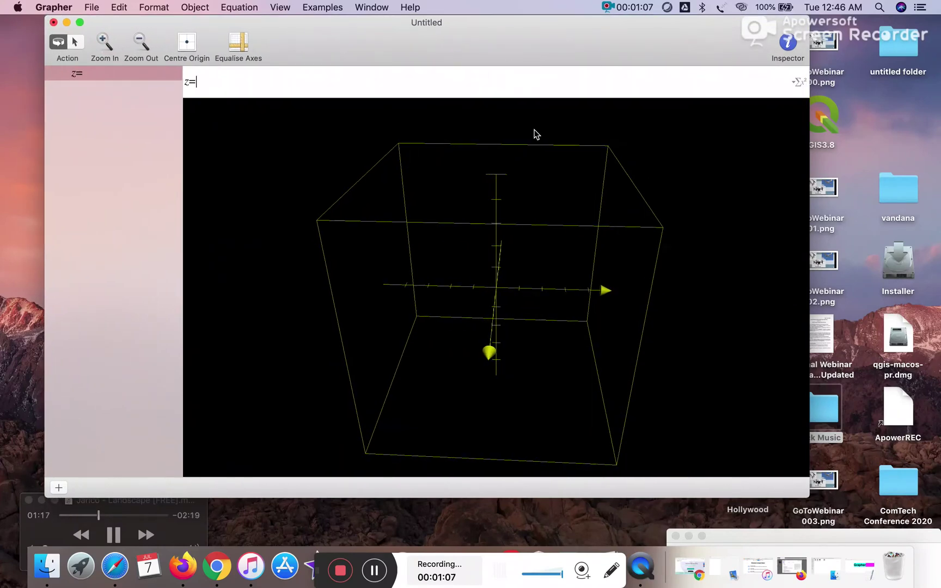
mouse_move(798, 500)
left_mouse_down()
mouse_move(868, 546)
mouse_move(940, 558)
left_mouse_up()
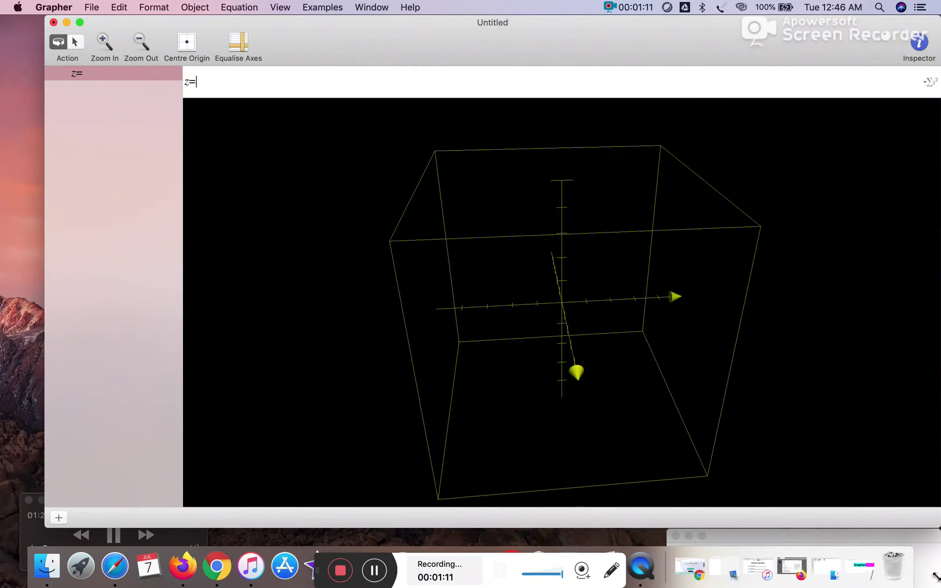
left_click(928, 81)
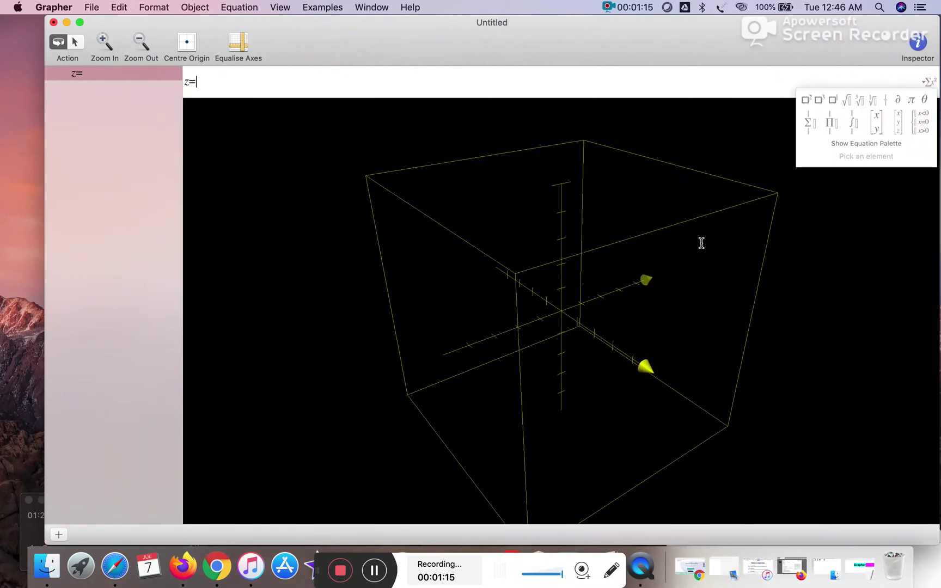
left_click(705, 224)
- Rotate the 3D frame and bring up the equation template palette
mouse_move(662, 250)
left_mouse_down()
mouse_move(579, 286)
mouse_move(593, 292)
left_mouse_up()
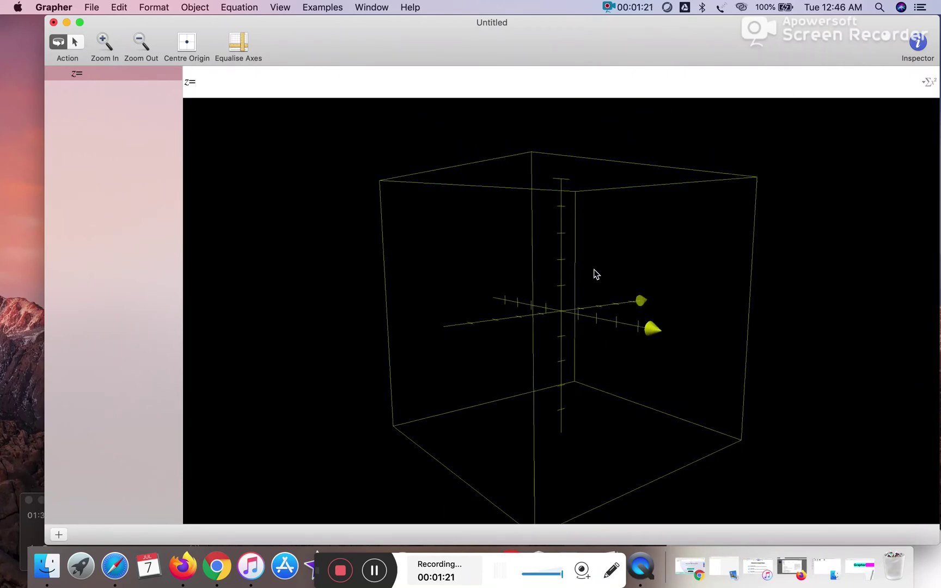
left_click_drag(592, 292, 539, 255)
left_click(205, 82)
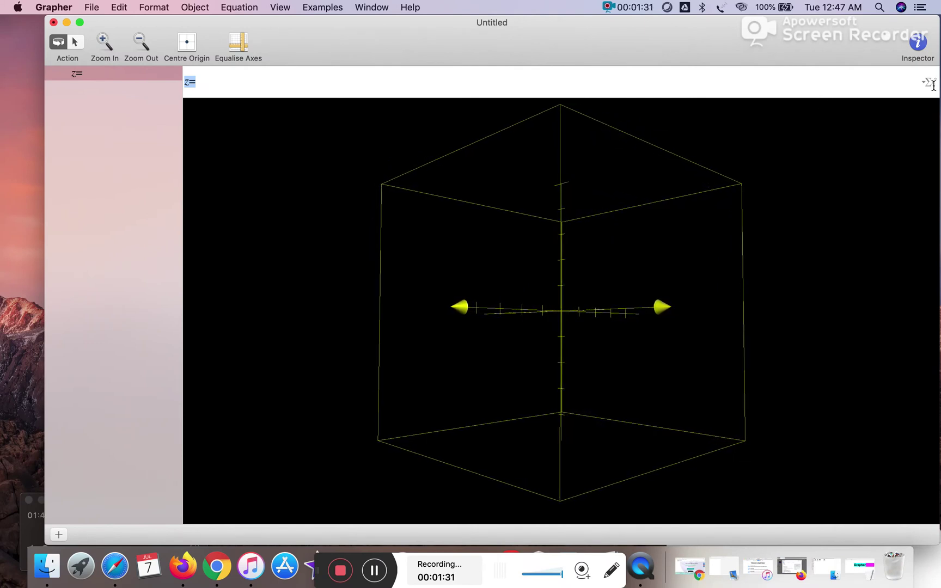
left_click(930, 83)
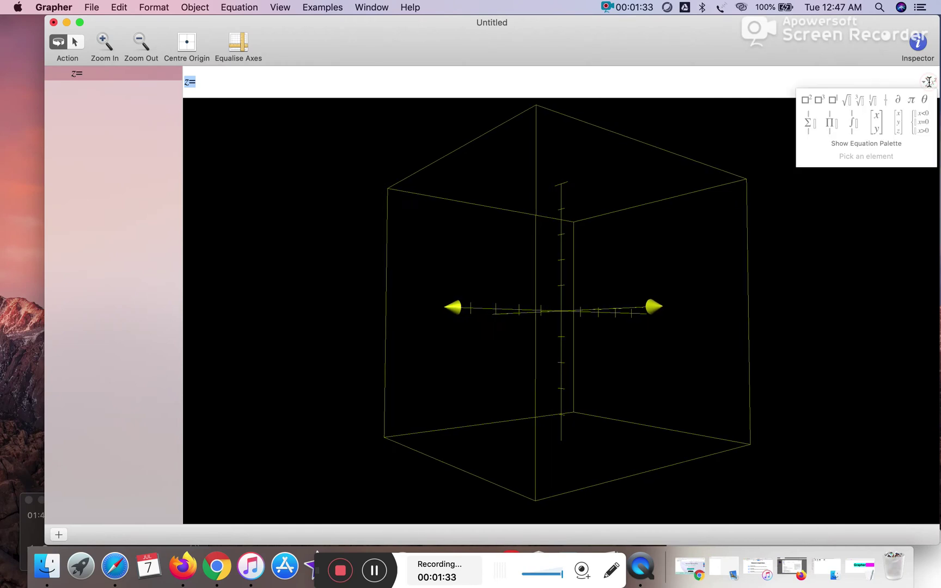
- Insert the 3D Parametric Curve x, y, z vector and orbit the resulting sphere grid
left_click(899, 123)
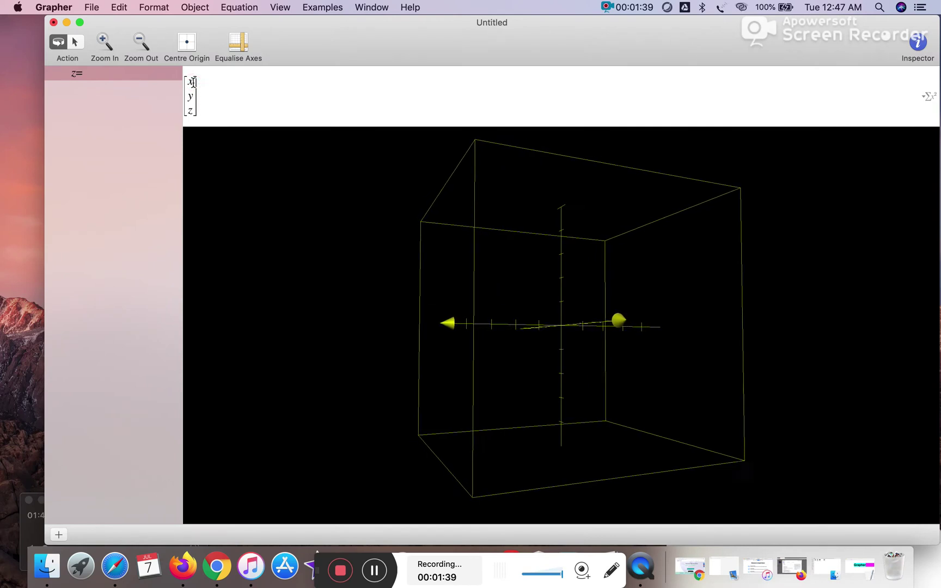
left_click(561, 331)
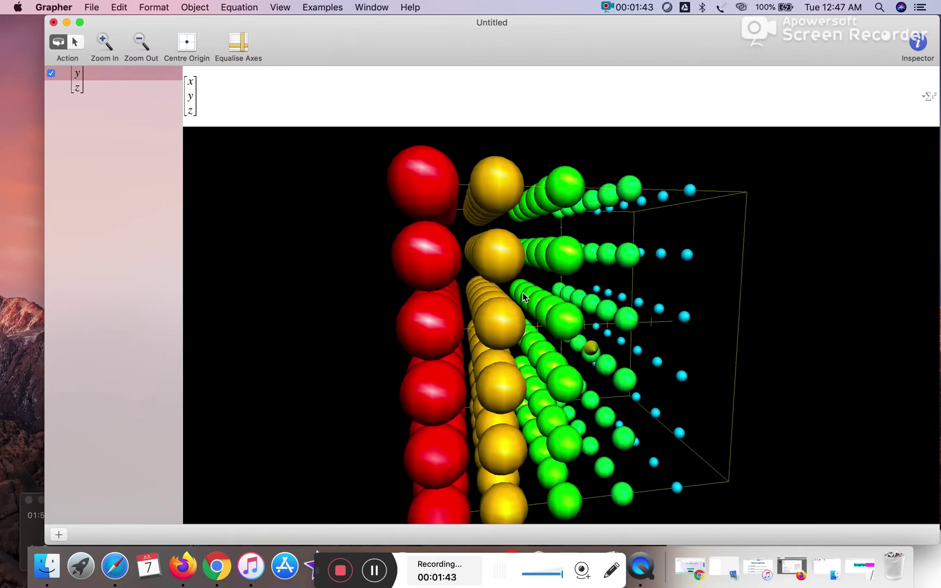
mouse_move(524, 296)
left_mouse_down()
mouse_move(464, 353)
mouse_move(546, 331)
mouse_move(518, 324)
mouse_move(516, 270)
mouse_move(531, 255)
left_mouse_up()
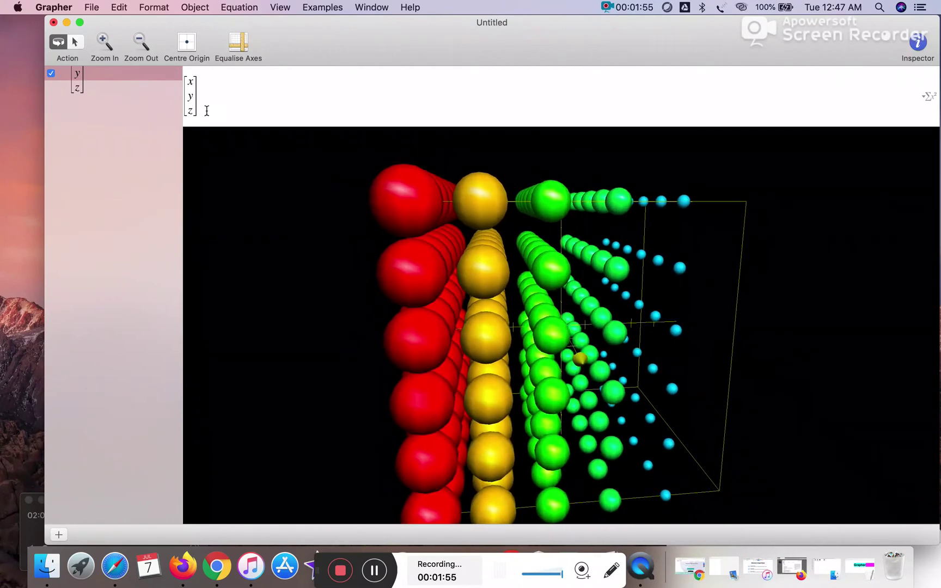
left_click_drag(397, 264, 482, 334)
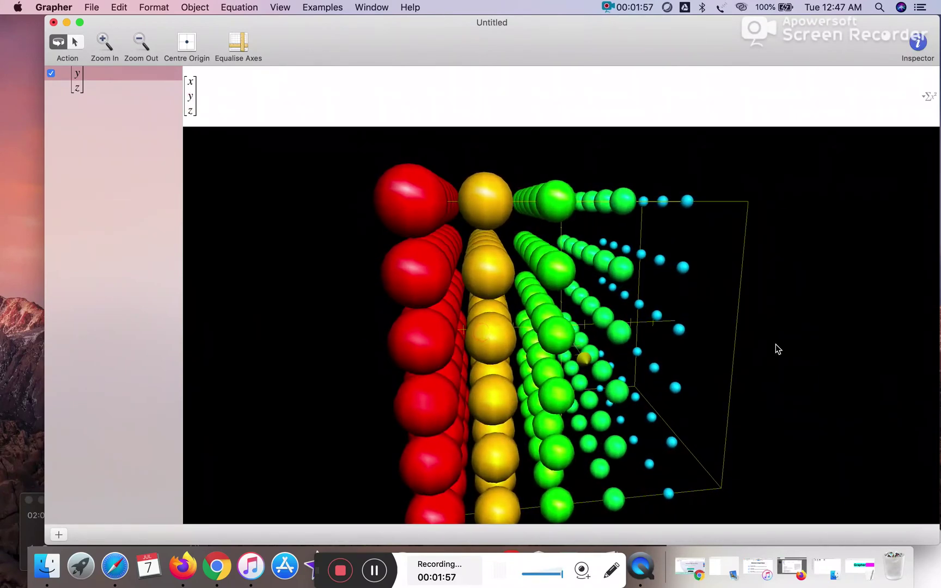
left_click(800, 337)
mouse_move(649, 348)
left_mouse_down()
mouse_move(550, 353)
mouse_move(558, 344)
left_mouse_up()
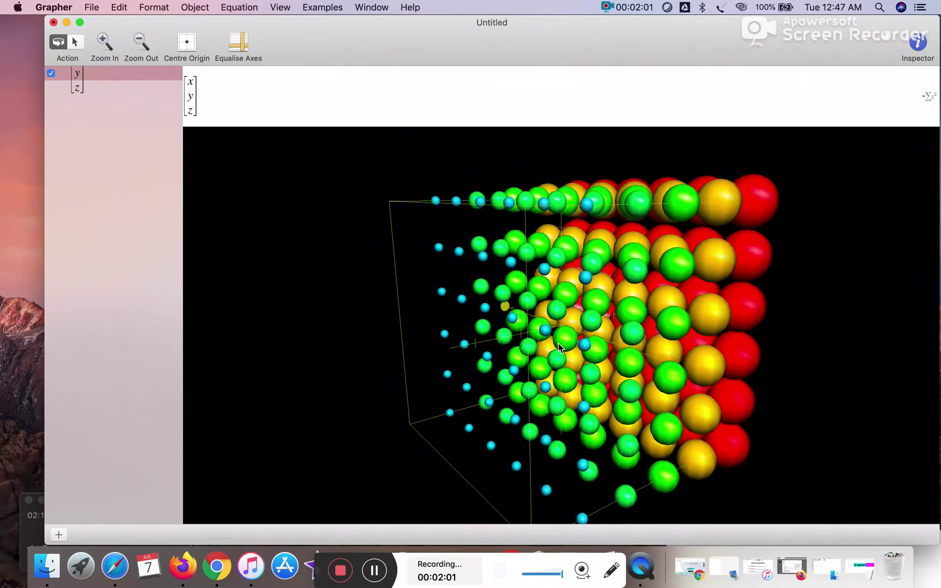
- Replace the vector's x, y and z entries with 3, 2 and 6
left_click(191, 83)
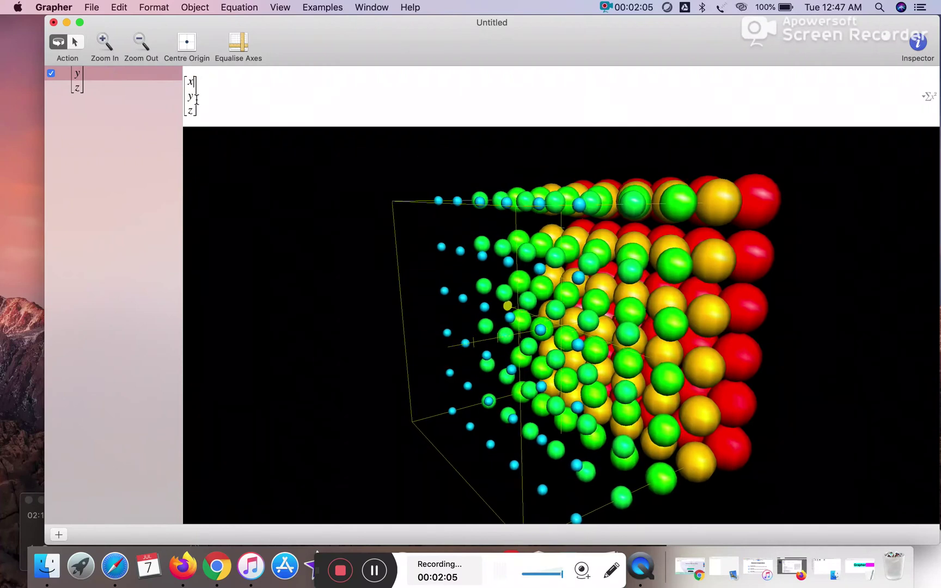
key("BackSpace")
type("3")
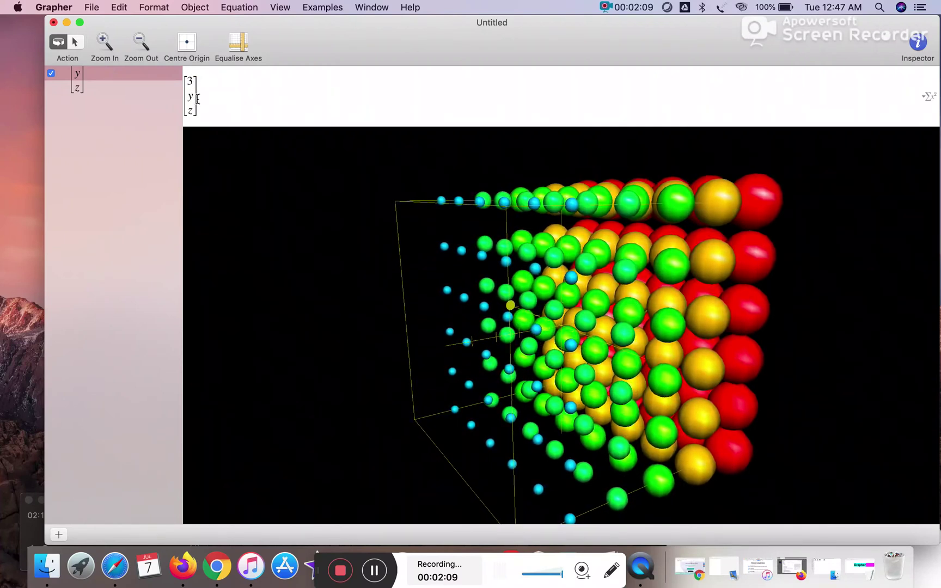
left_click(193, 97)
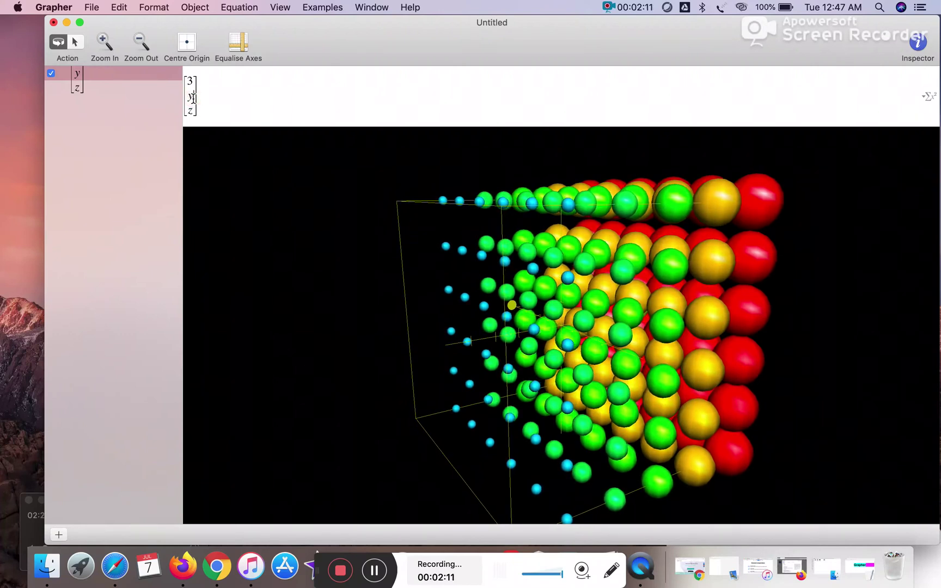
key("BackSpace")
type("2")
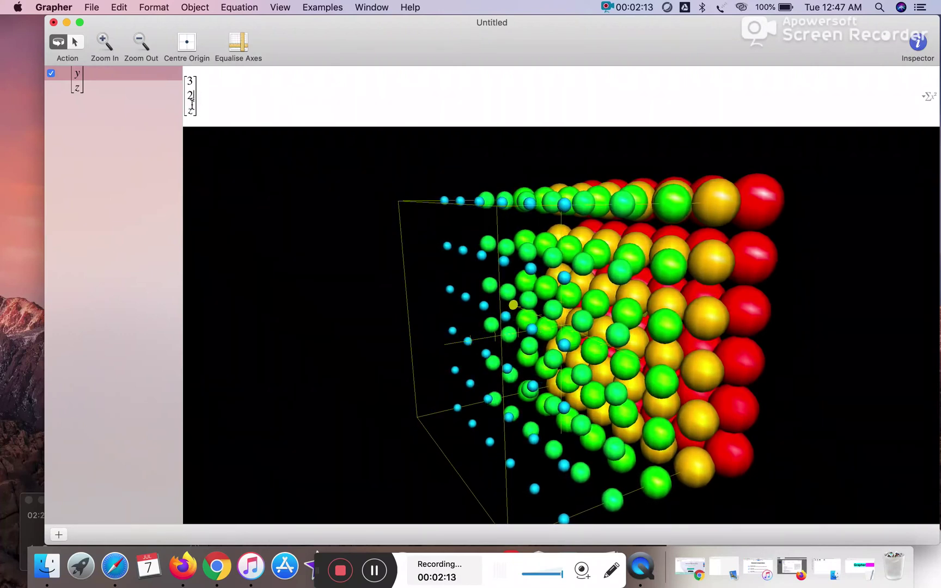
left_click(194, 110)
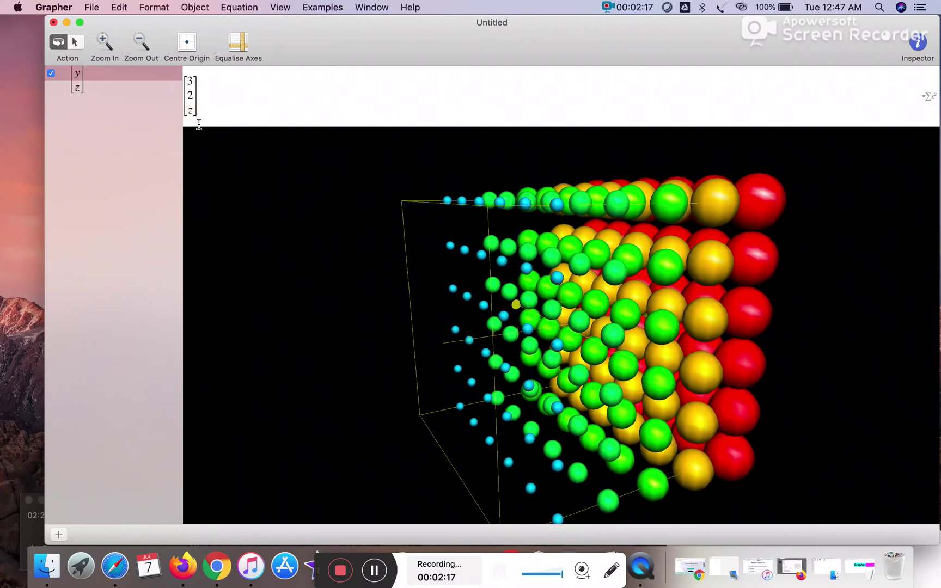
type("\\")
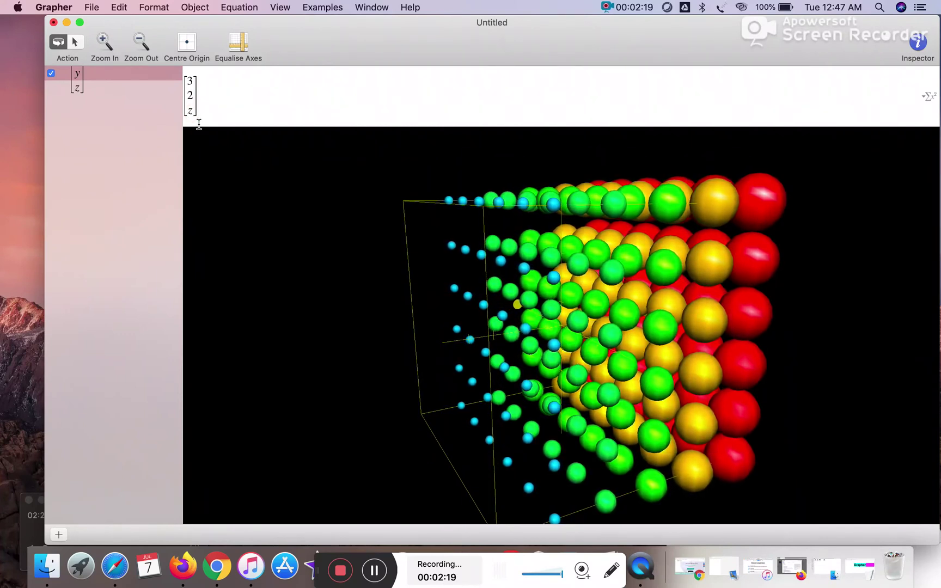
key("BackSpace")
key("BackSpace")
type("6")
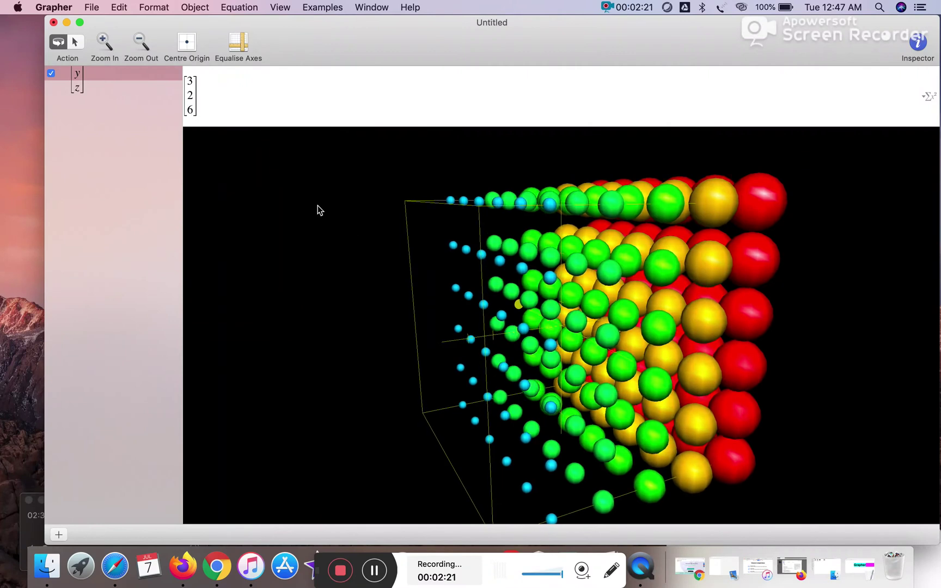
- Apply the vector (3, 2, 6) and orbit to view its single plotted point
left_click(567, 363)
mouse_move(573, 340)
left_mouse_down()
mouse_move(658, 318)
mouse_move(456, 234)
left_mouse_up()
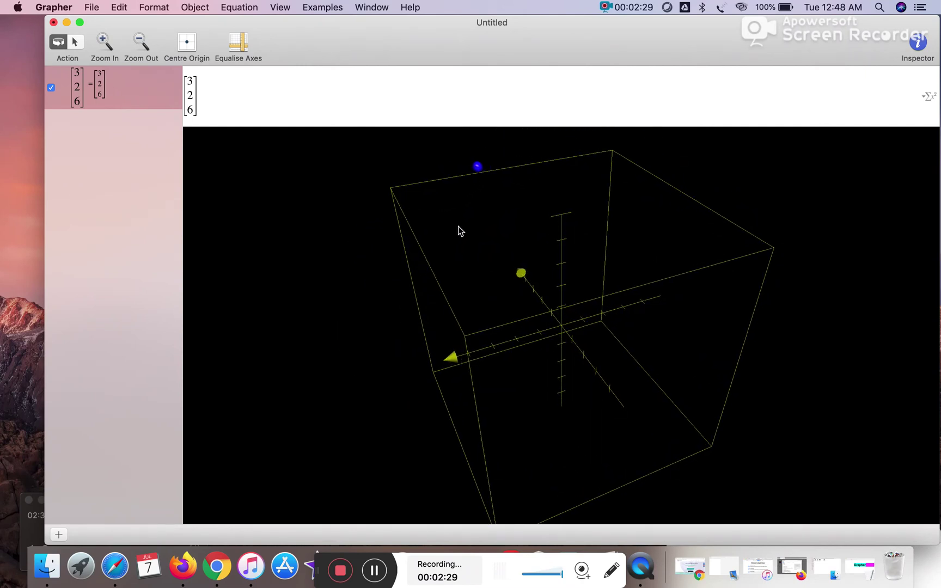
left_click_drag(455, 234, 465, 218)
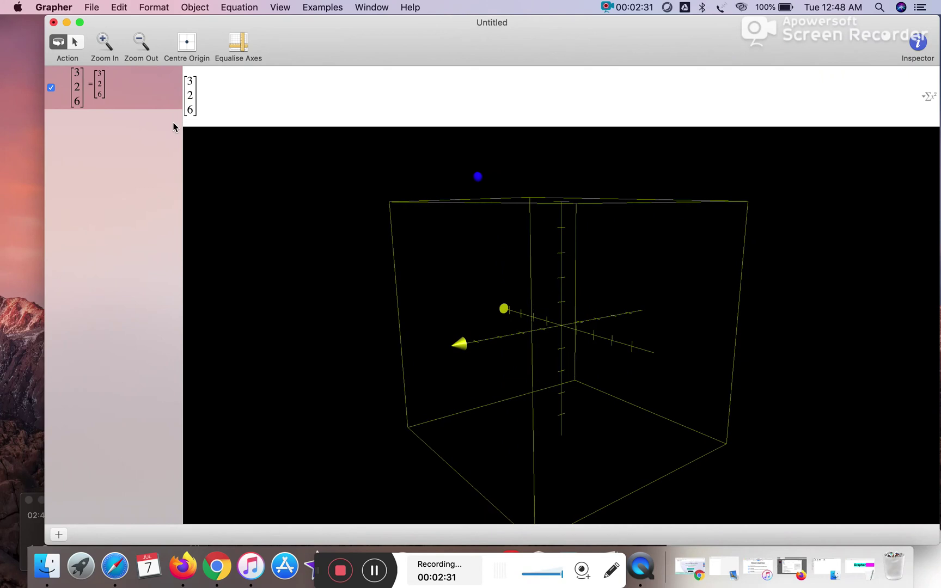
- Select the vector equation and delete its first entry, 3
left_click(99, 89)
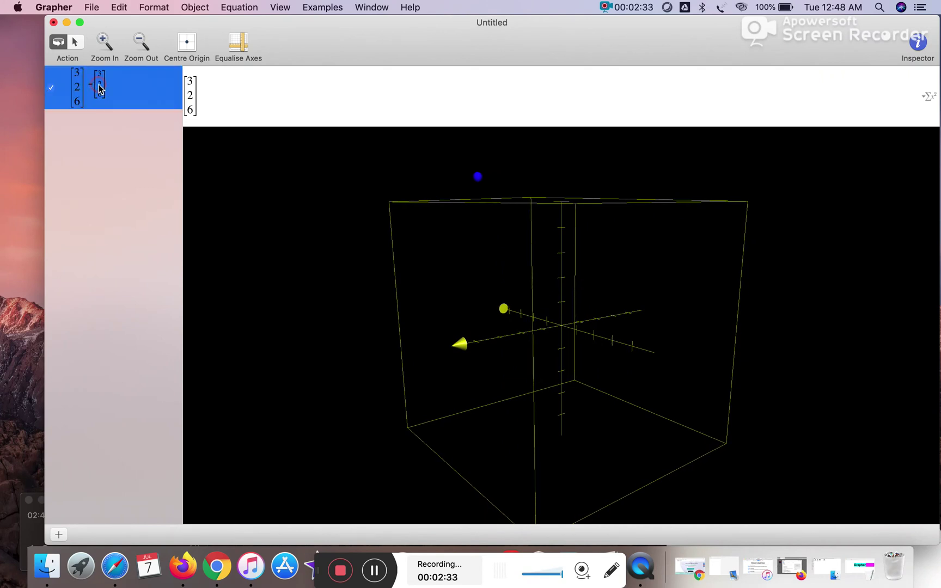
left_click(198, 107)
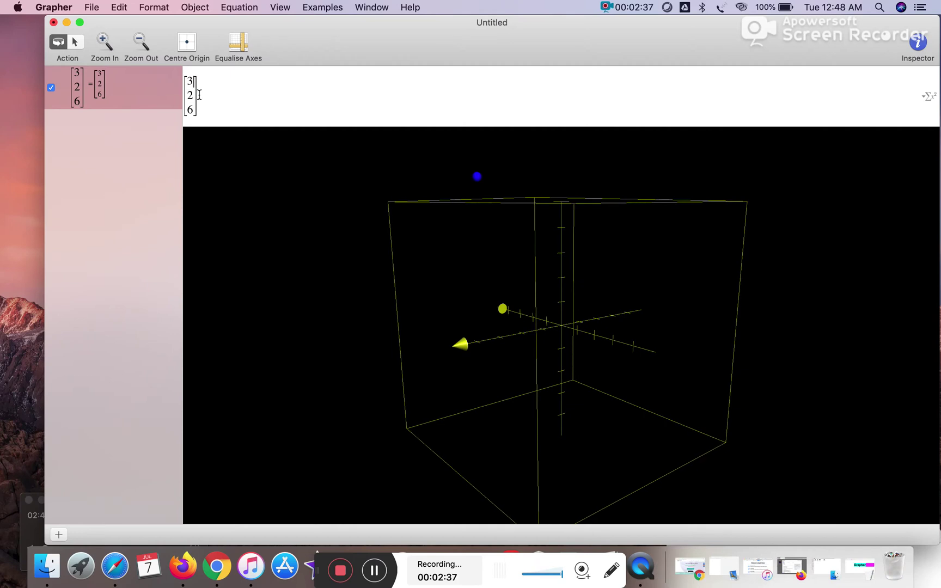
key("BackSpace")
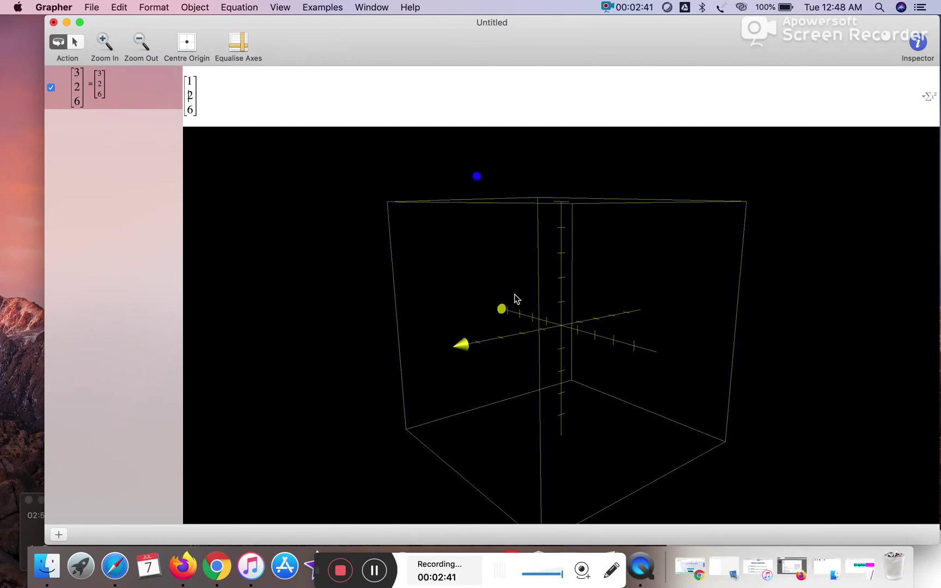
- Replace the vector's bottom entry 6 with 0, committing the vector as (1, 2, 0)
left_click_drag(514, 298, 515, 297)
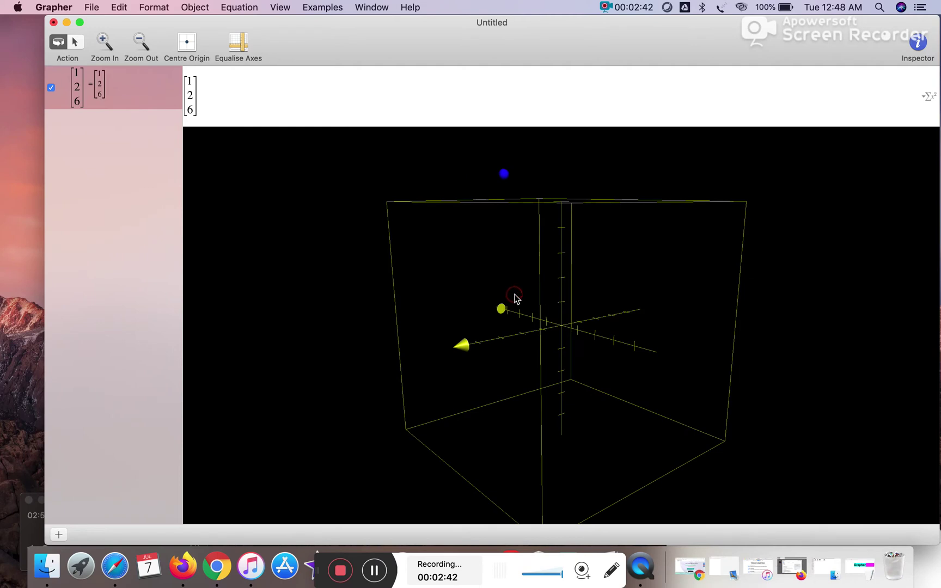
double_click(191, 110)
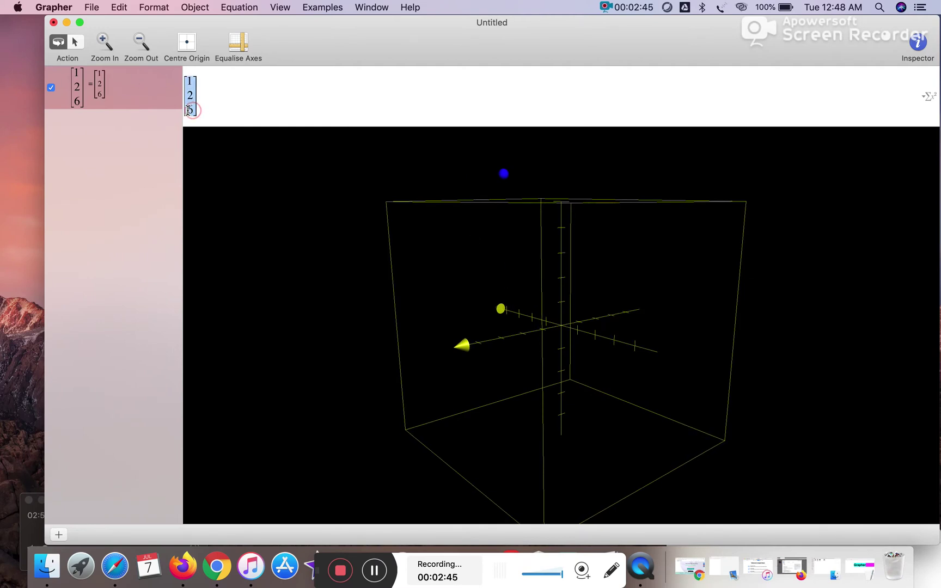
left_click(191, 111)
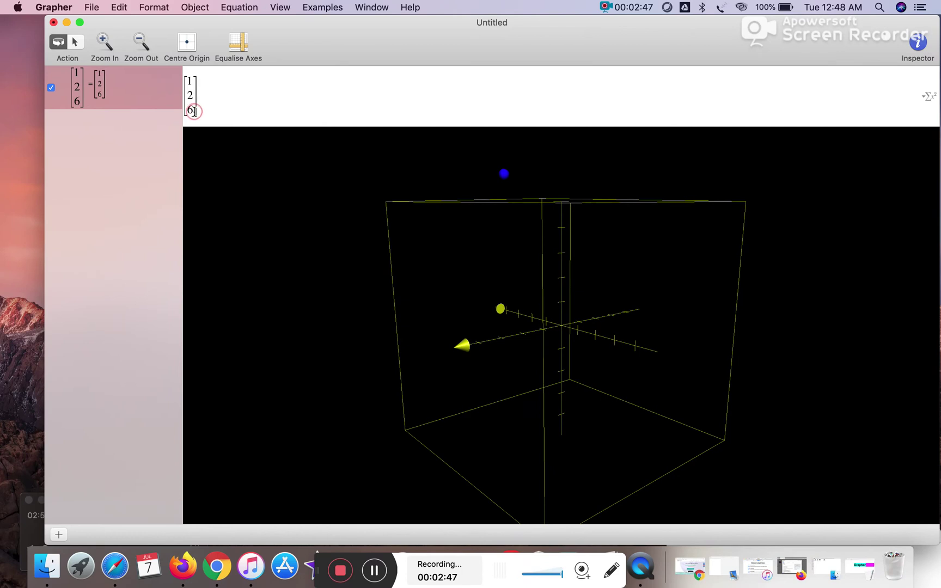
left_click(193, 110)
type("0")
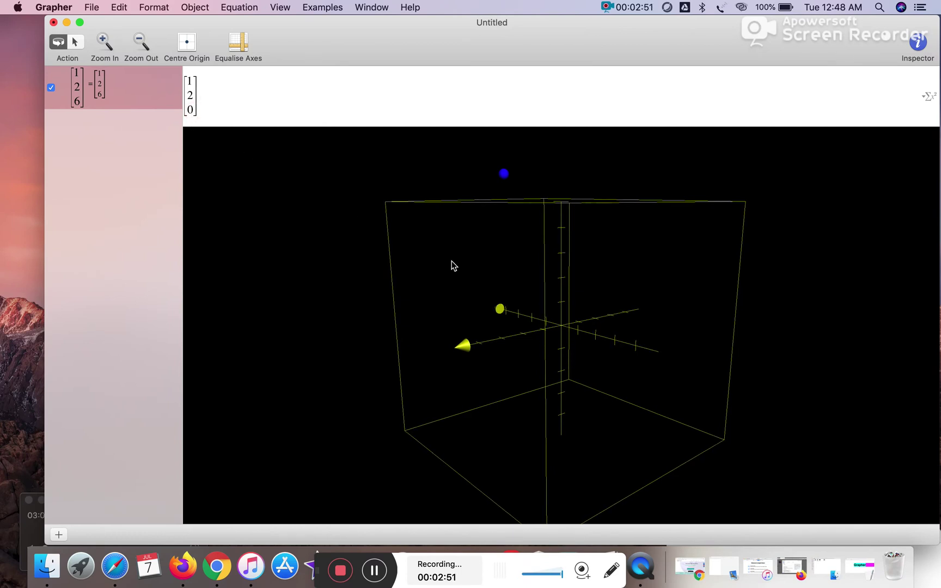
left_click(515, 327)
- Orbit the scene, try equalising the axis scales, and browse the menus
mouse_move(530, 362)
left_mouse_down()
mouse_move(601, 358)
mouse_move(506, 373)
mouse_move(510, 393)
left_mouse_up()
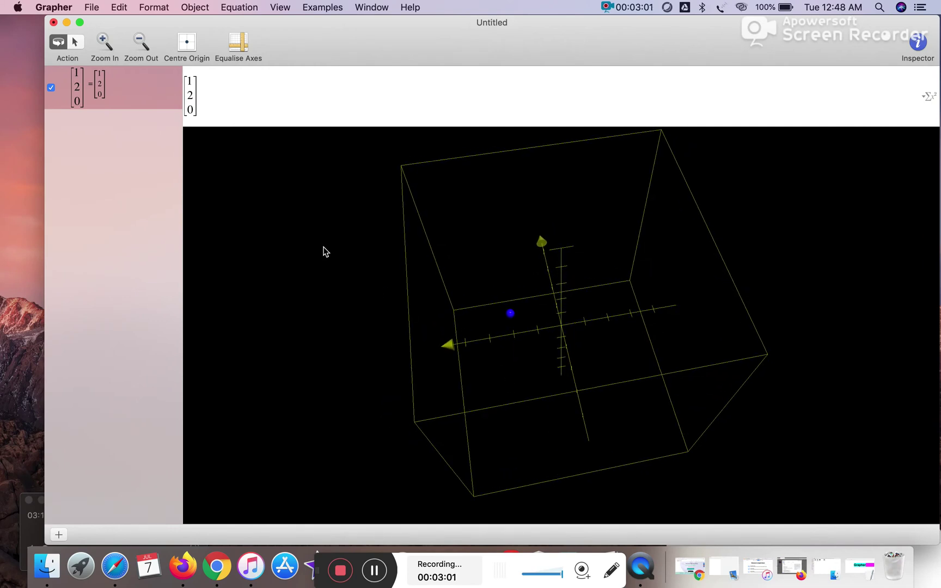
left_click(238, 46)
left_click(91, 8)
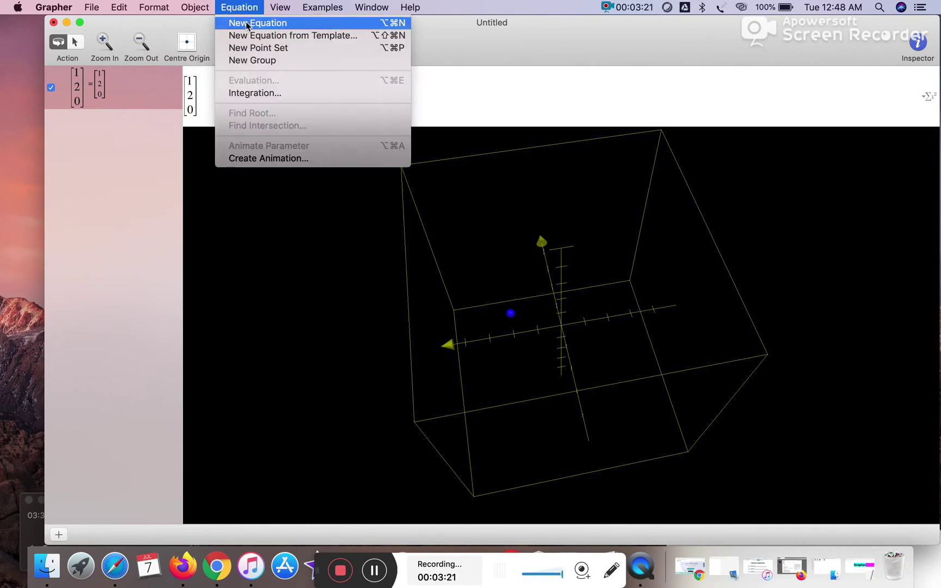
- Add a blank z= equation and a new point set to the graph
left_click(247, 25)
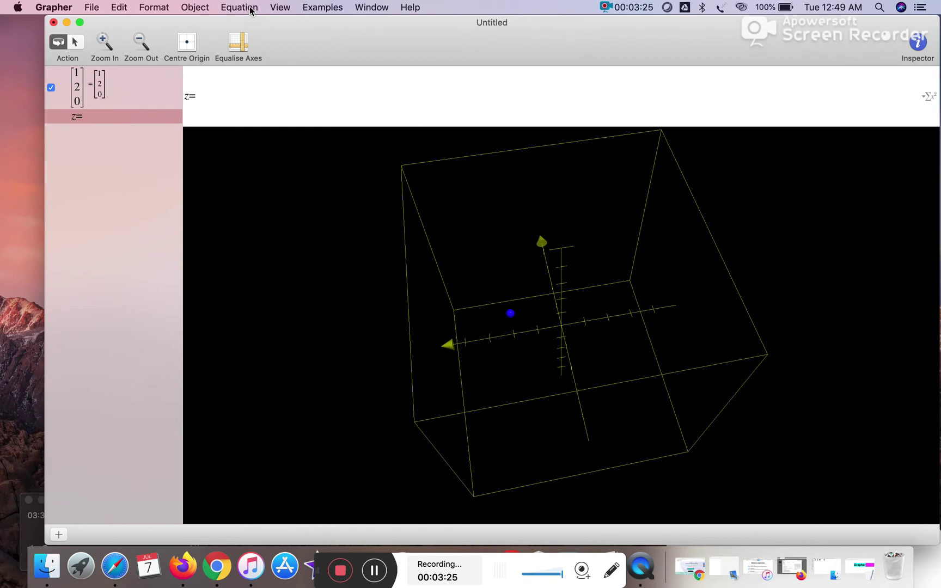
left_click(250, 10)
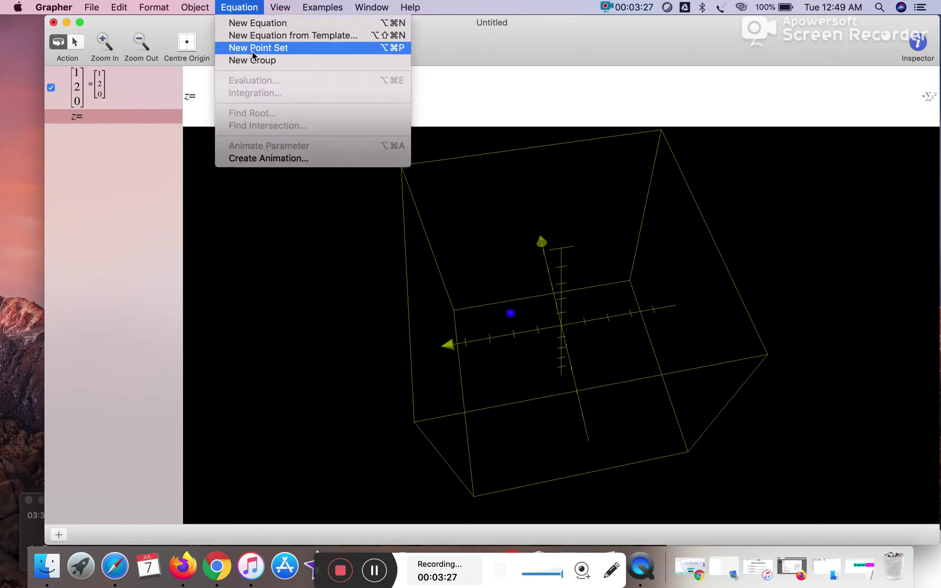
left_click(254, 48)
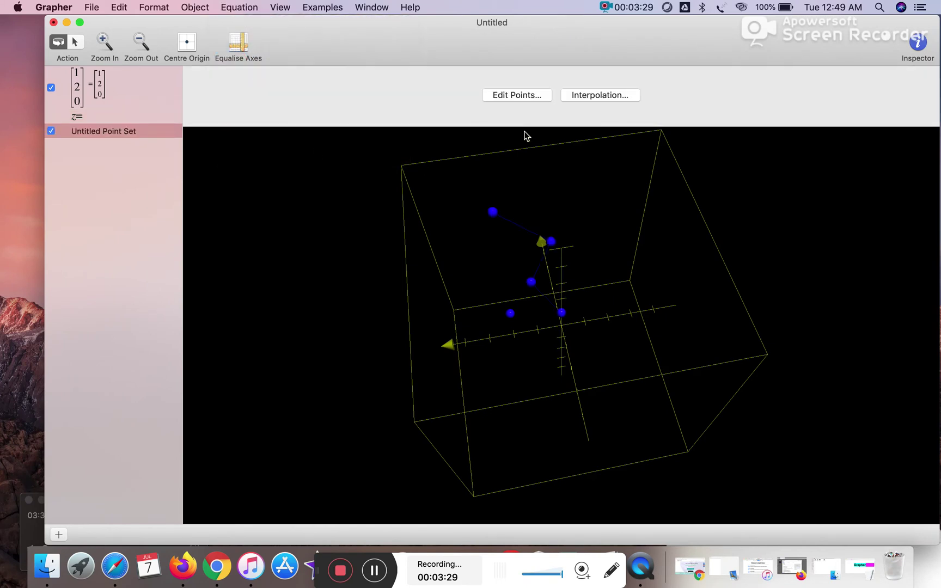
- Accept the point set's points (0,0,1), (1,1,2), (2,0,3), (3,2,4) and view them connected
left_click(517, 95)
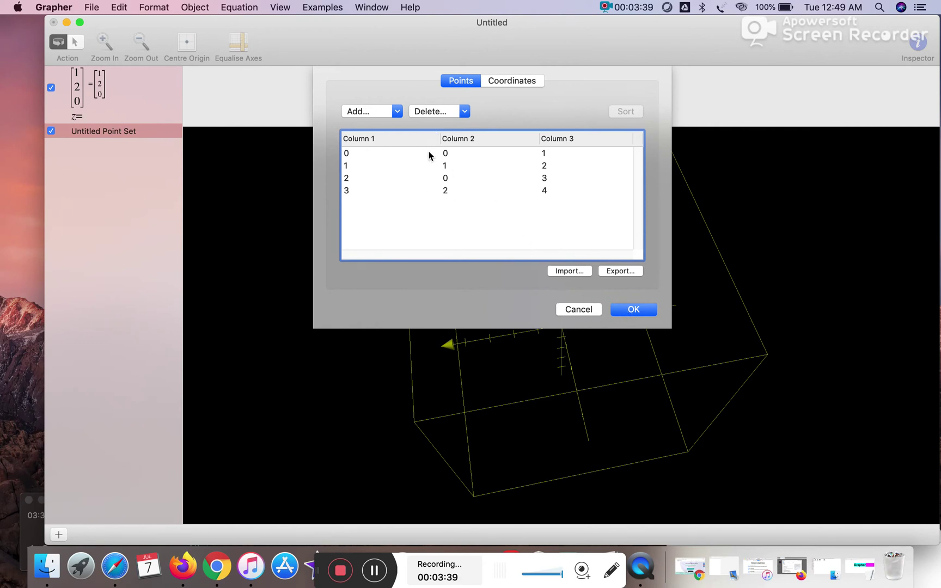
left_click(635, 310)
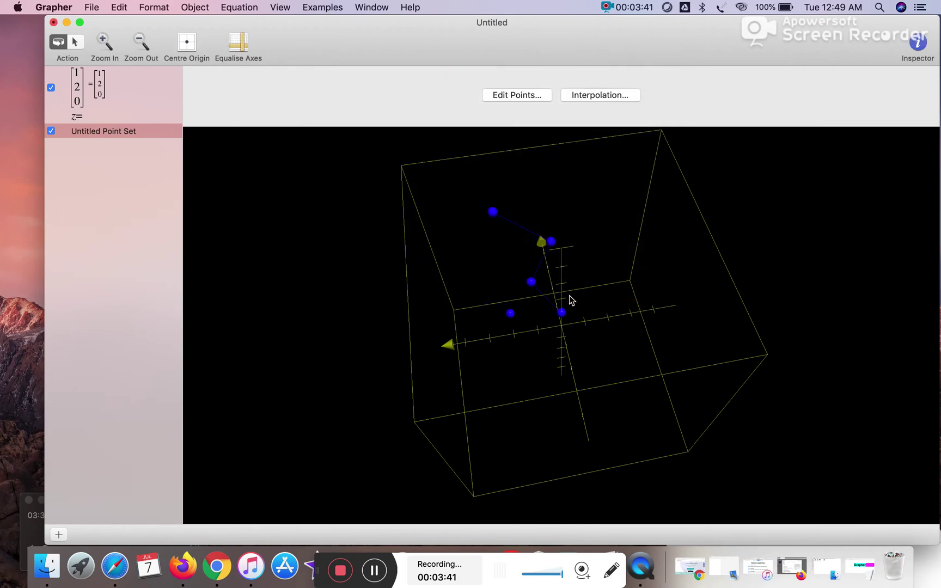
mouse_move(570, 301)
left_mouse_down()
mouse_move(614, 268)
mouse_move(579, 296)
left_mouse_up()
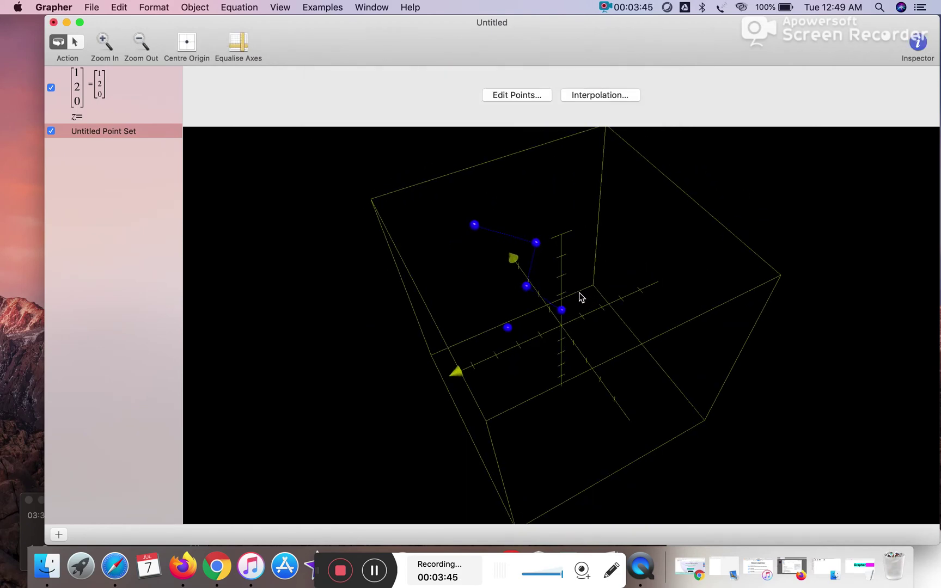
left_click(239, 7)
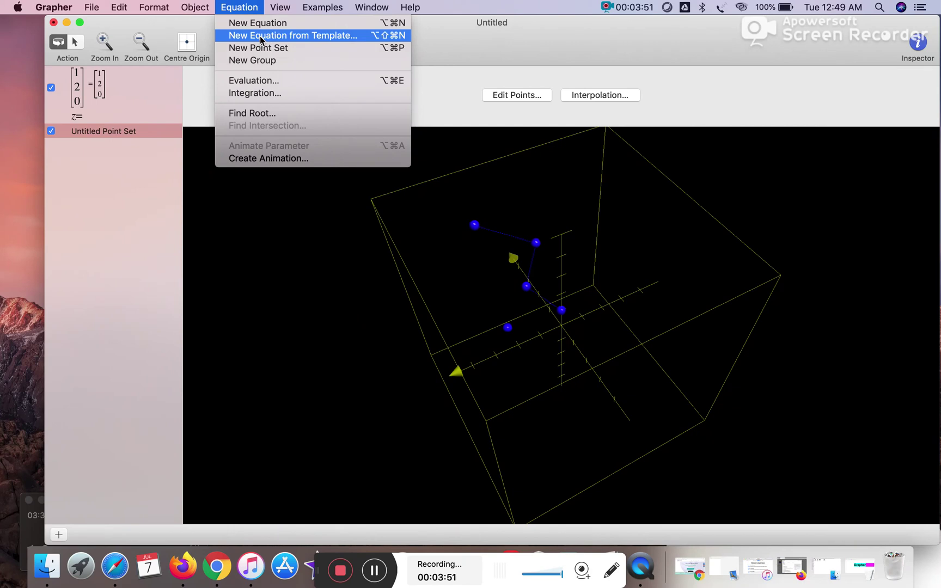
left_click(263, 81)
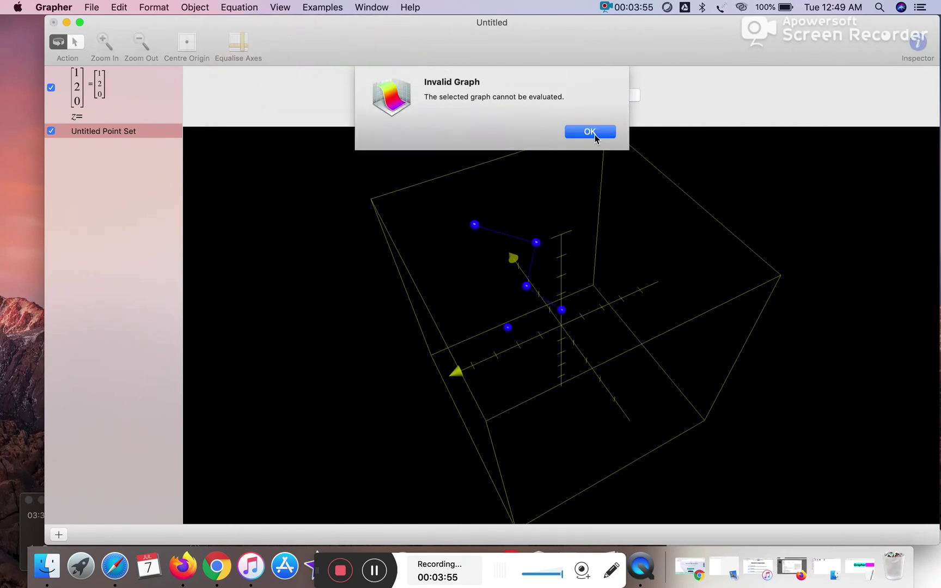
left_click(591, 133)
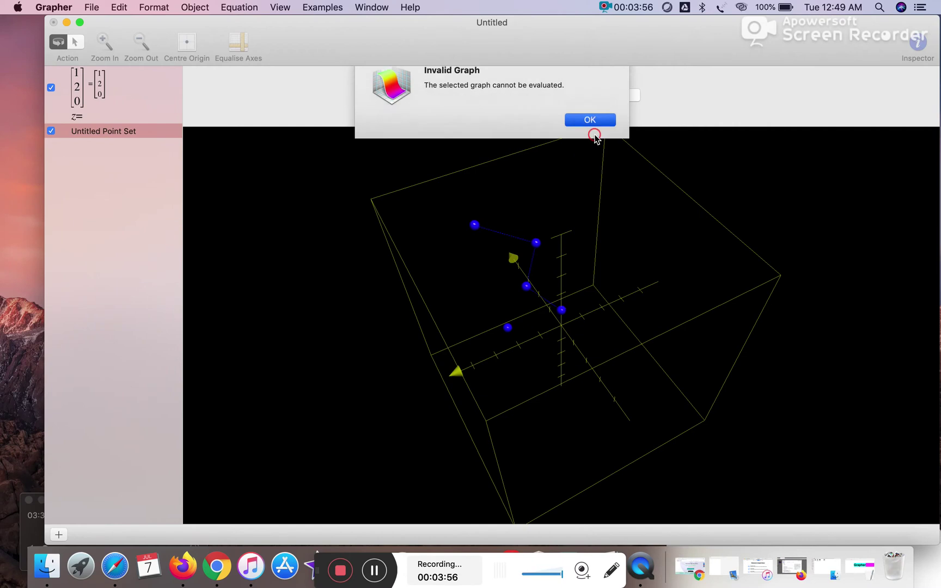
left_click(77, 94)
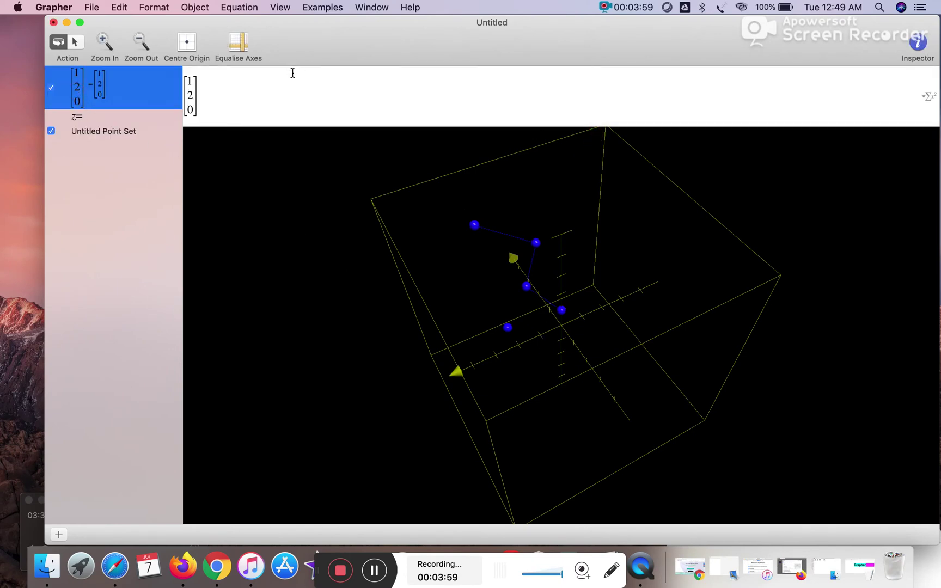
mouse_move(551, 371)
left_mouse_down()
mouse_move(603, 333)
mouse_move(535, 356)
left_mouse_up()
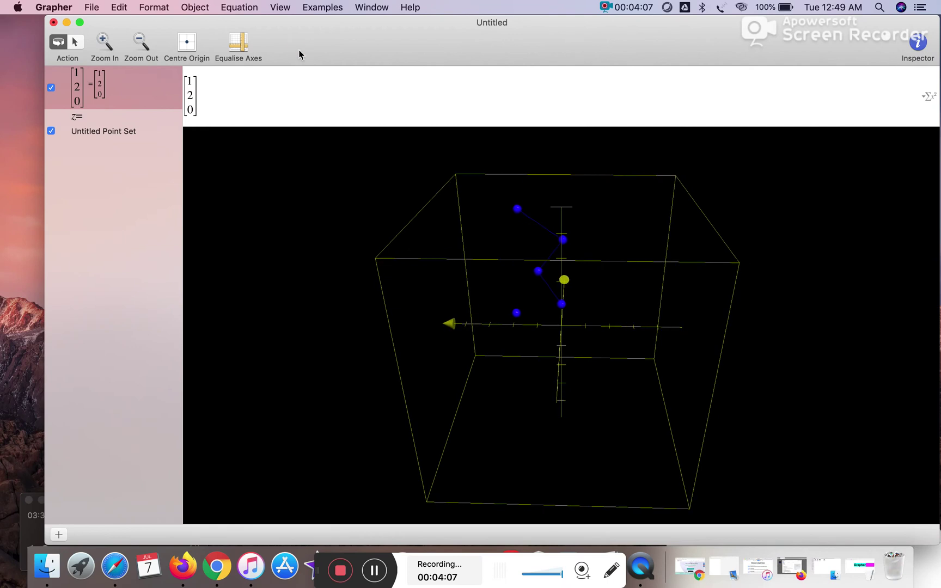
left_click(239, 7)
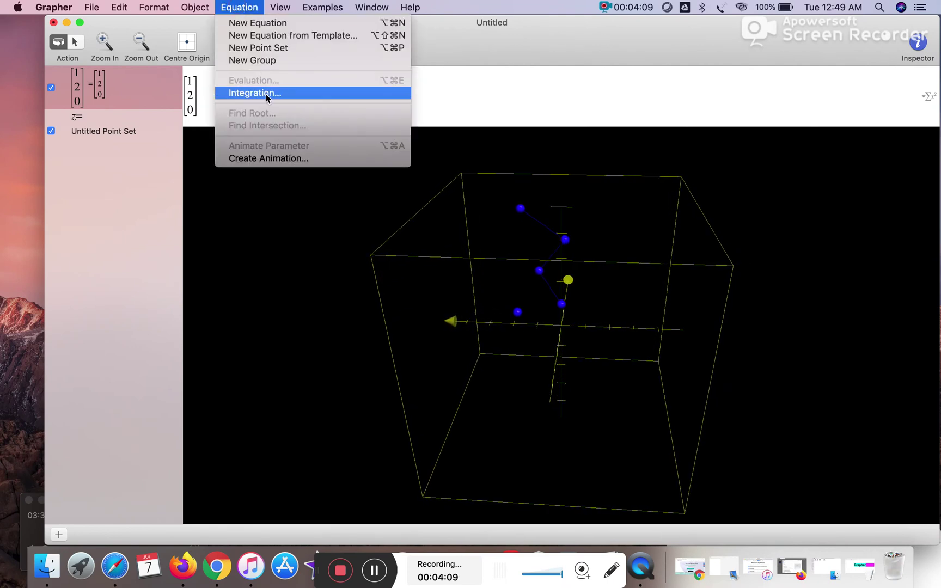
- Create a default animation of the graph and save it as a QuickTime movie
left_click(280, 157)
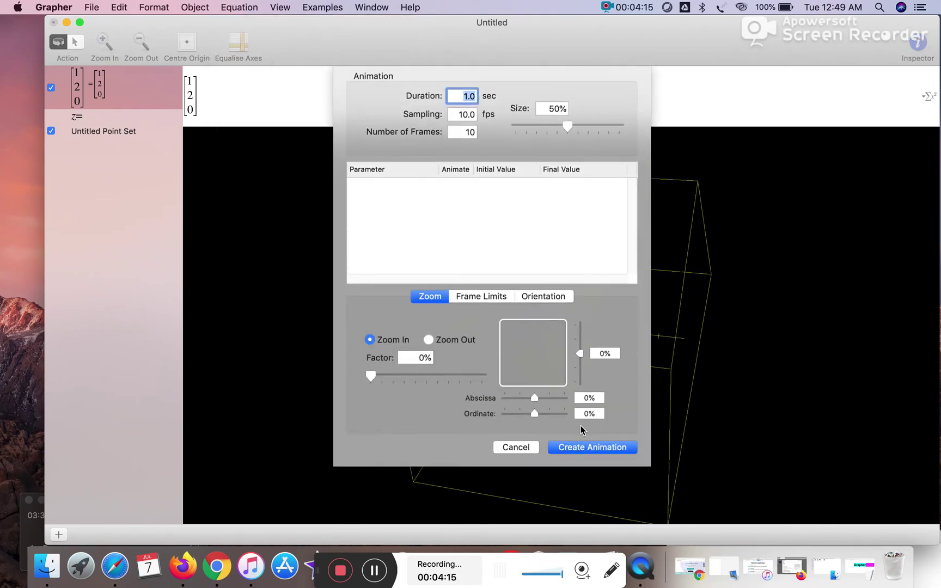
left_click(586, 449)
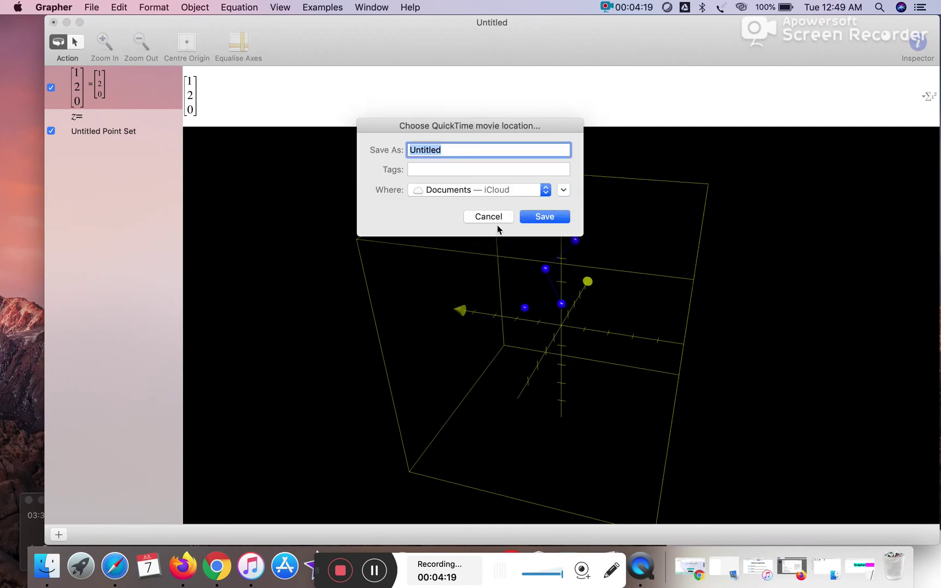
left_click(545, 216)
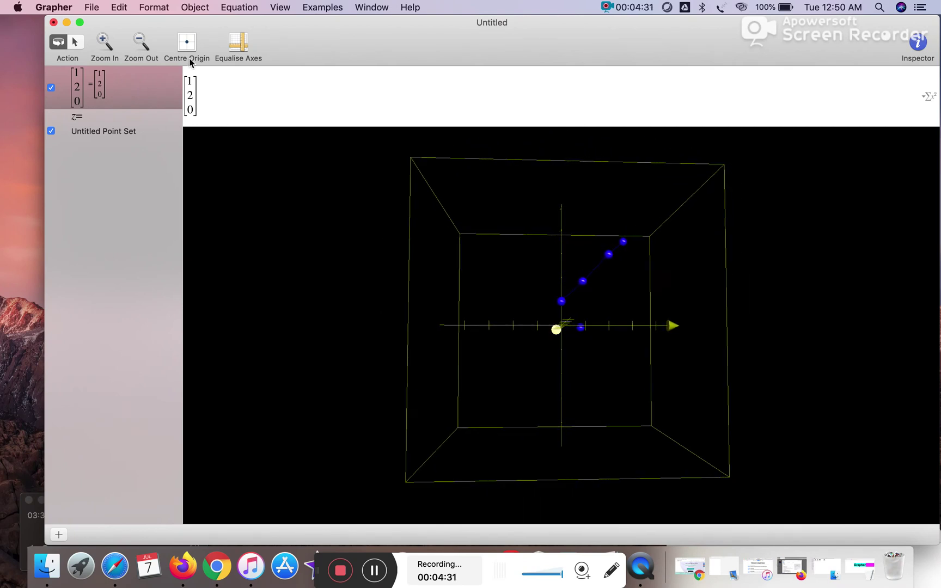
- Switch the graph to 2D view and review the frame limits, selecting the x maximum 5
left_click(239, 8)
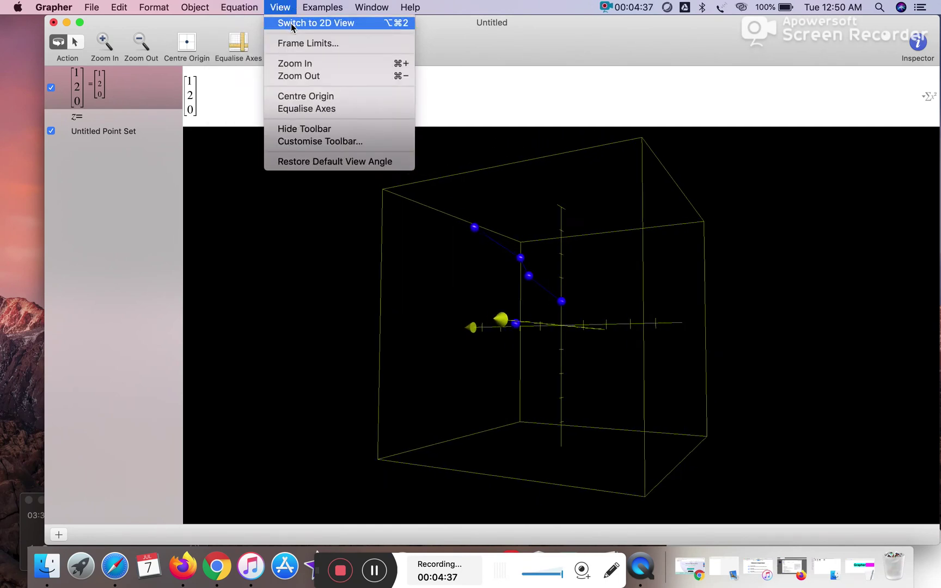
left_click(315, 23)
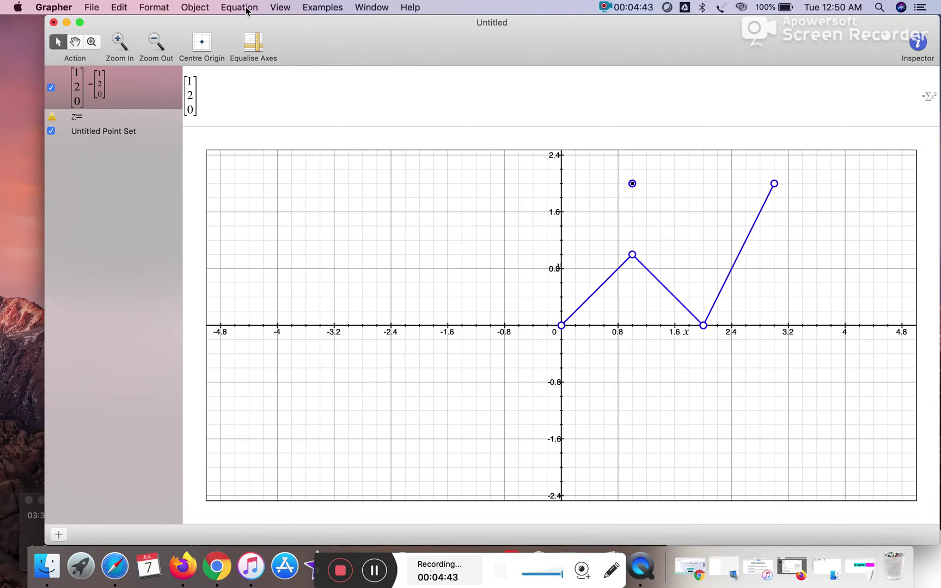
left_click(280, 7)
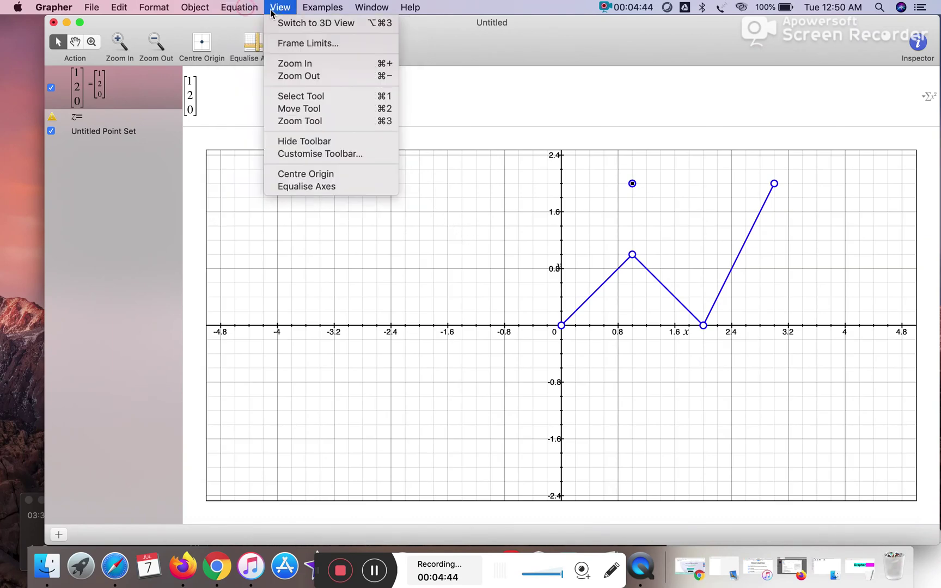
left_click(301, 44)
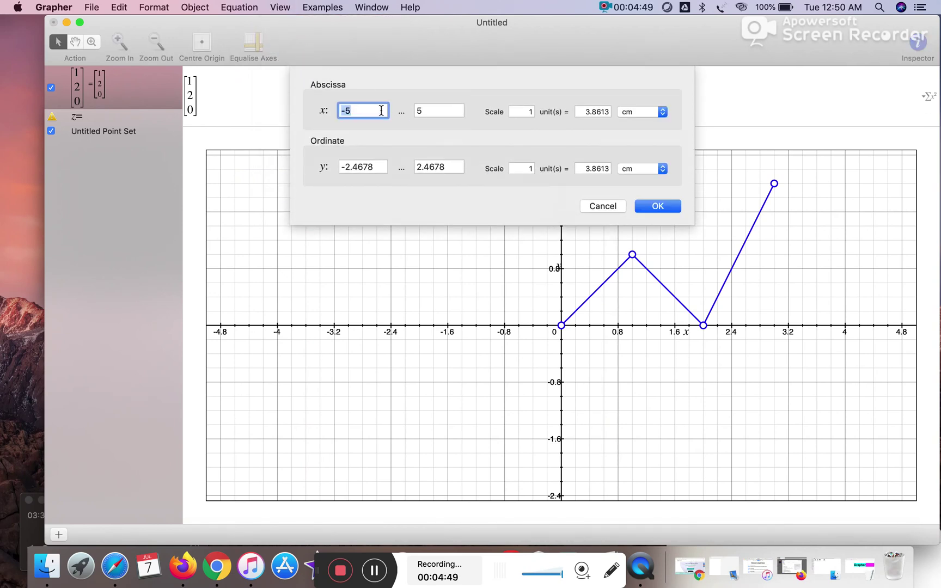
left_click(427, 109)
double_click(425, 110)
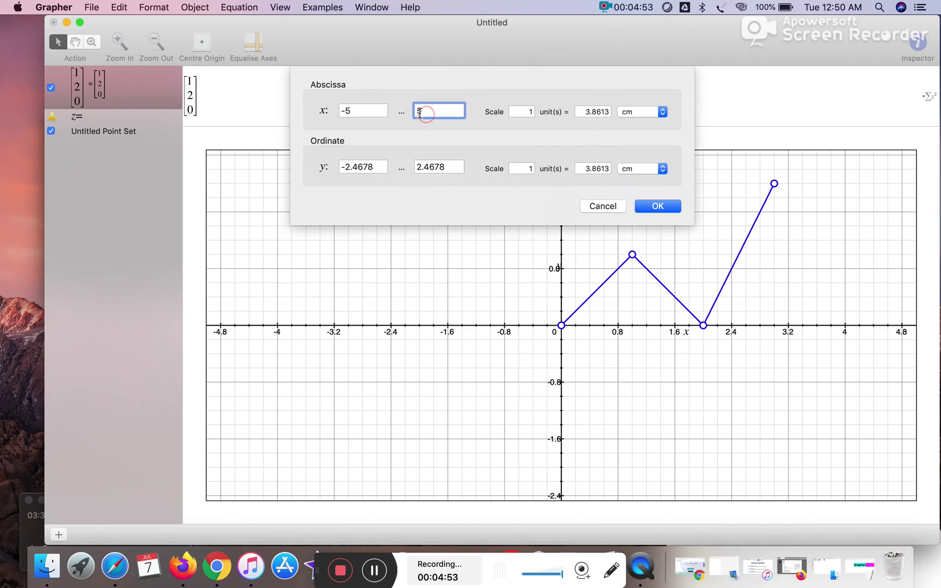
- Confirm the frame limits, then load the Sums example from the 2D examples list
left_click(658, 206)
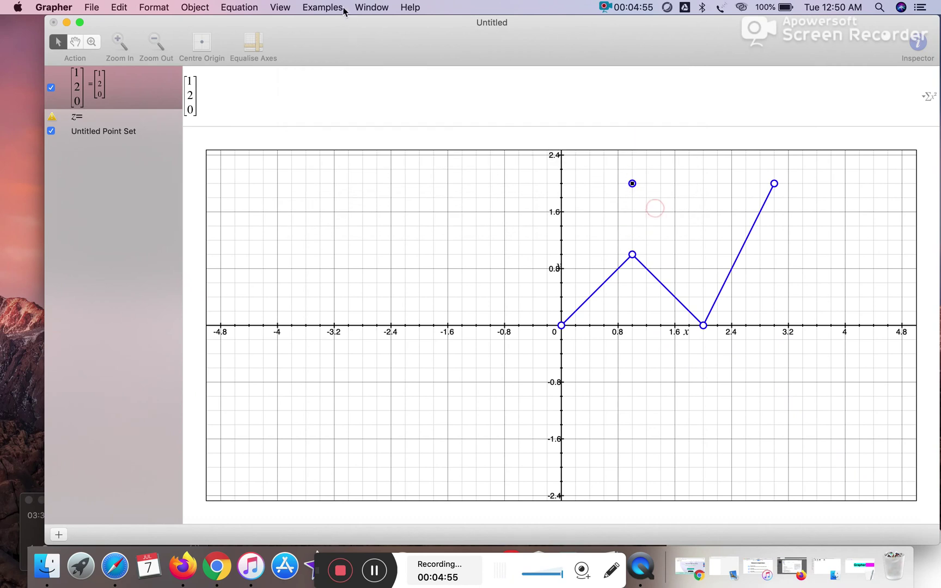
left_click(323, 7)
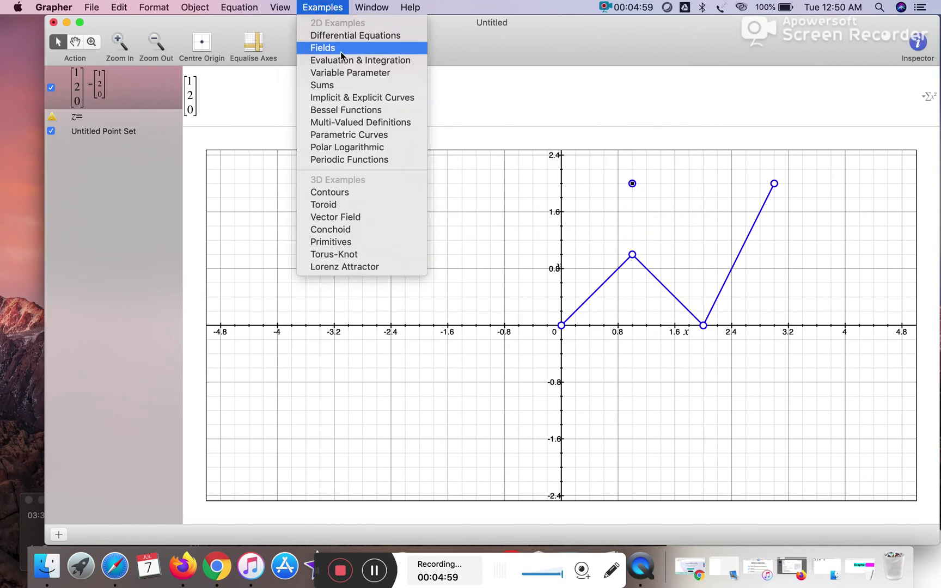
left_click(334, 87)
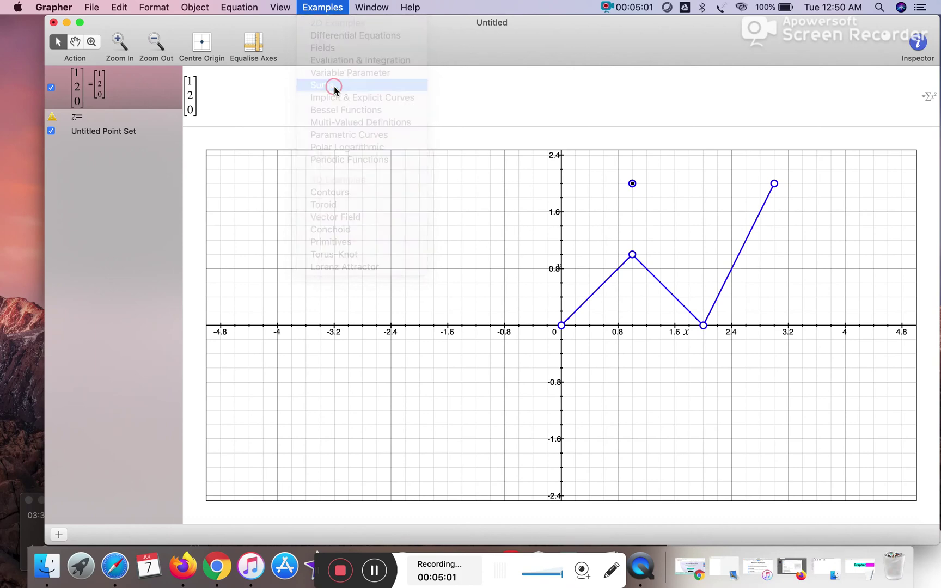